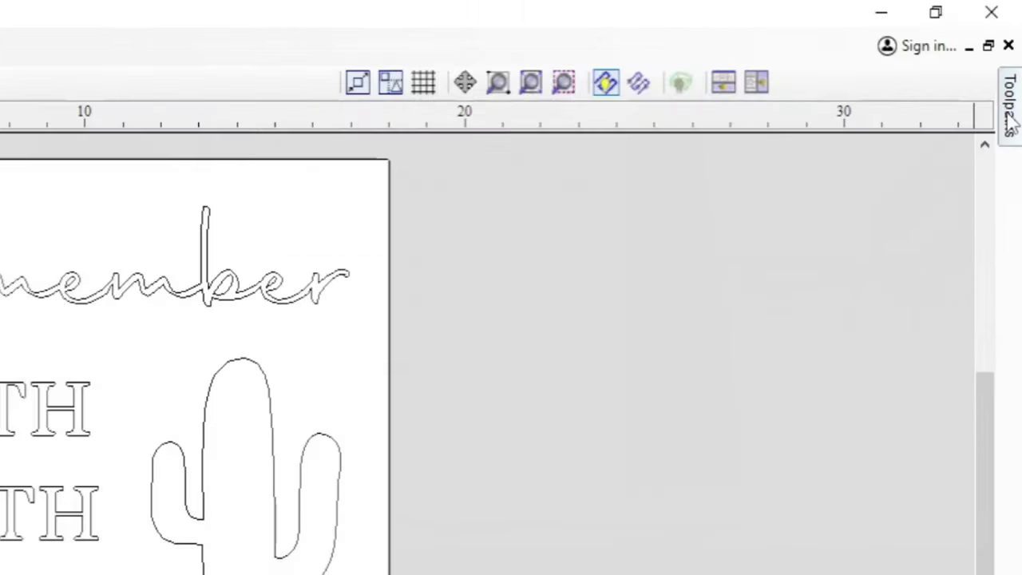
- Open and close the Toolpaths panel, then pan the 2D cactus sign drawing to the right
click(1011, 120)
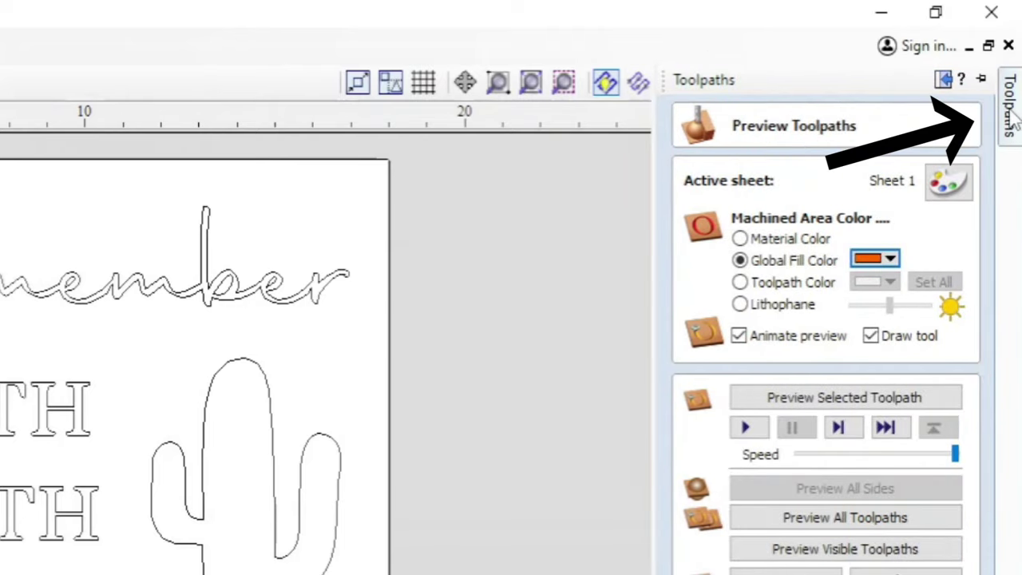
click(1009, 114)
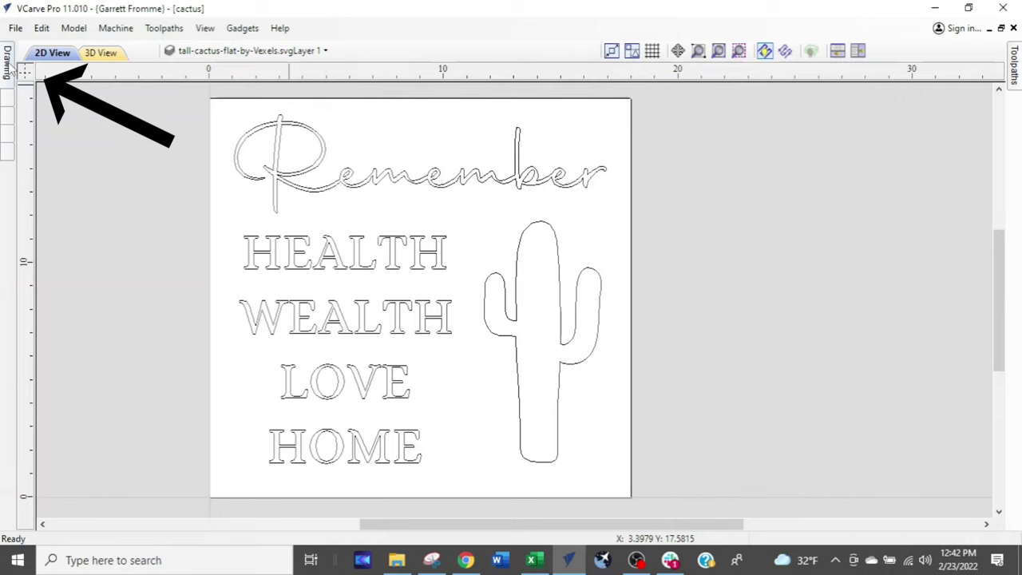
mouse_move(11, 70)
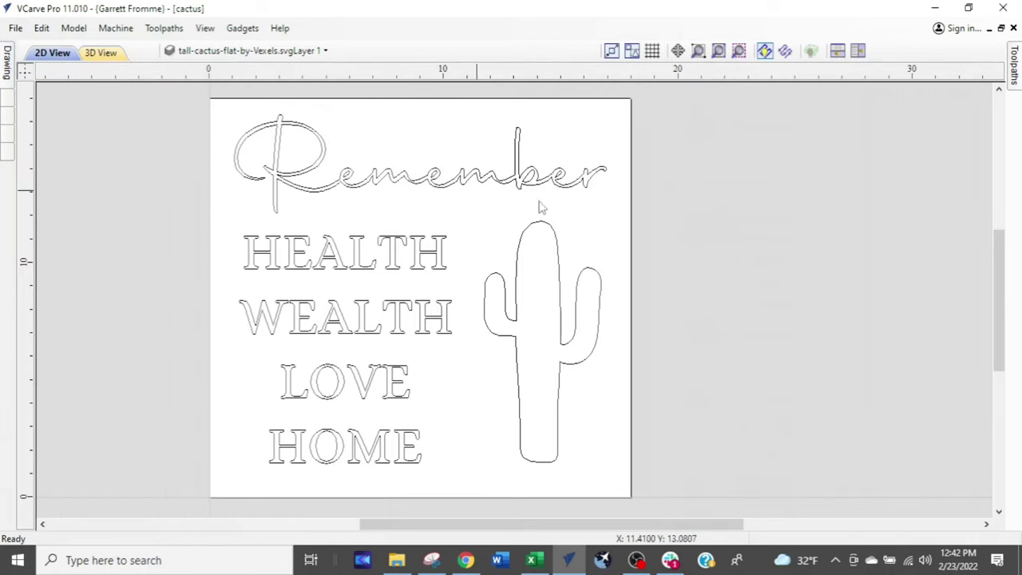
click(589, 257)
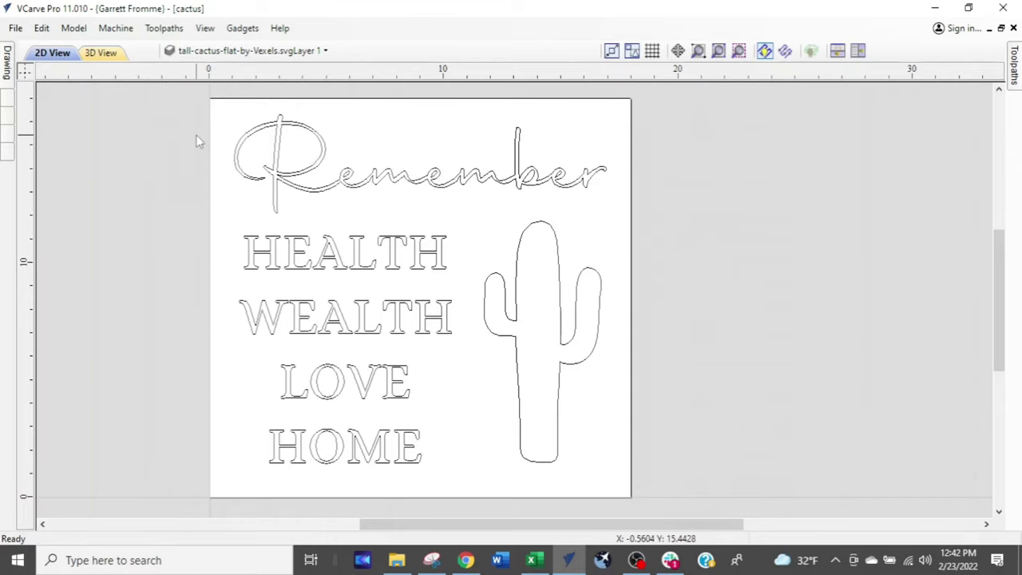
middle_drag(336, 212, 461, 208)
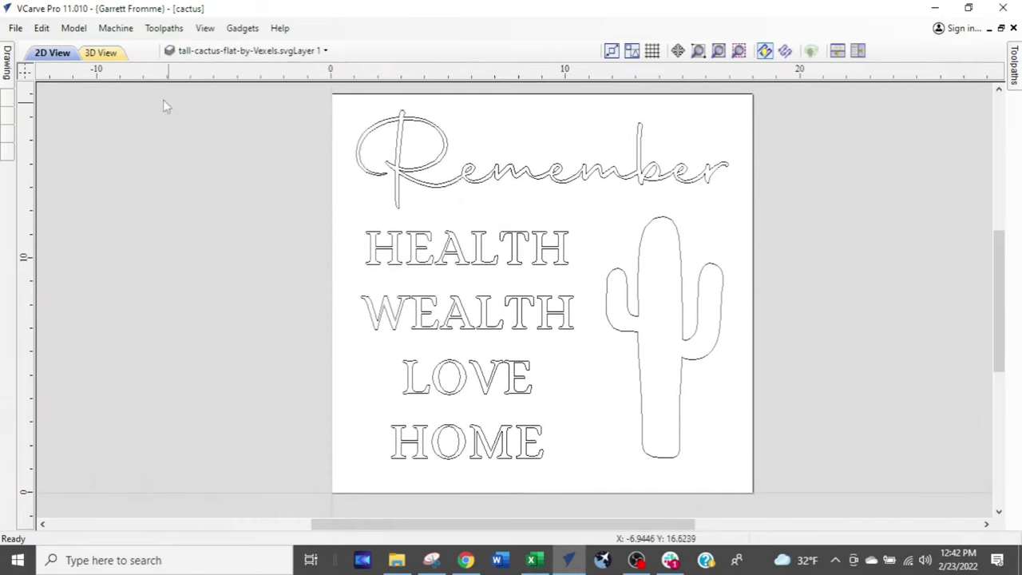
- Show the 3D View of the board with 'Remember', the four words and the cactus carved in
click(100, 52)
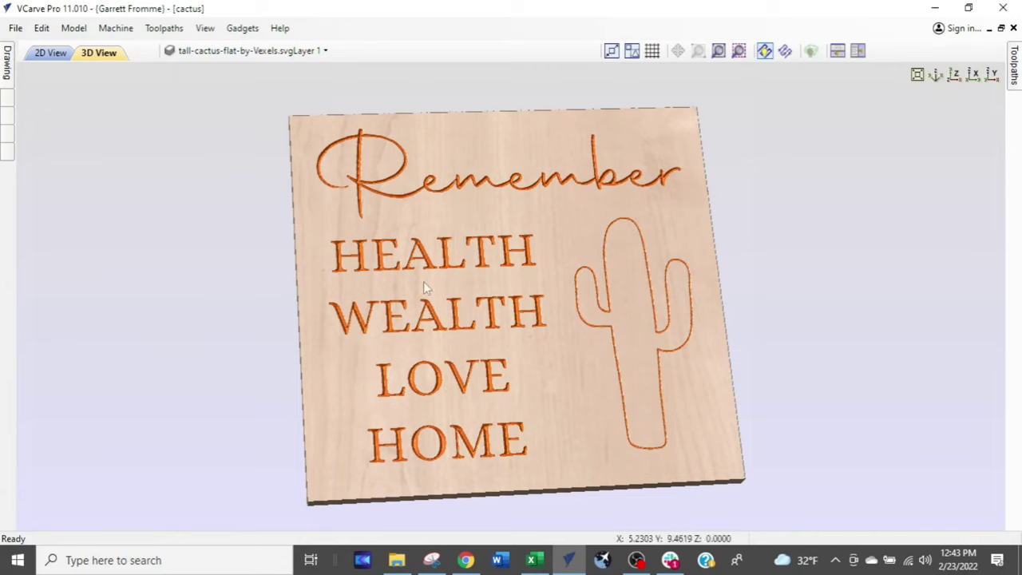
- Inspect the 18 × 17 inch carved sign preview, then open the Drawing panel flyout
click(426, 316)
click(435, 378)
click(436, 447)
click(437, 449)
click(641, 310)
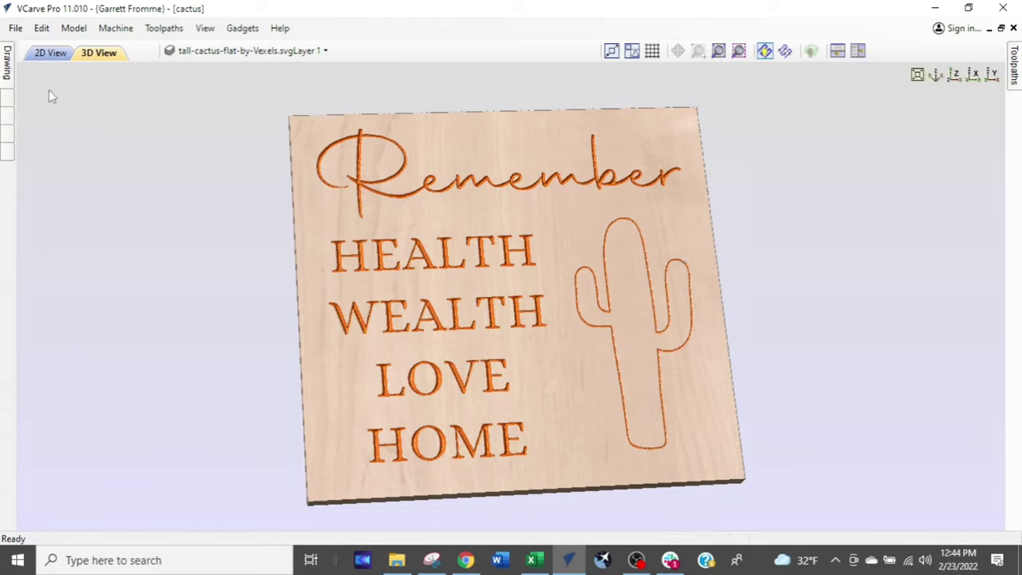
click(6, 72)
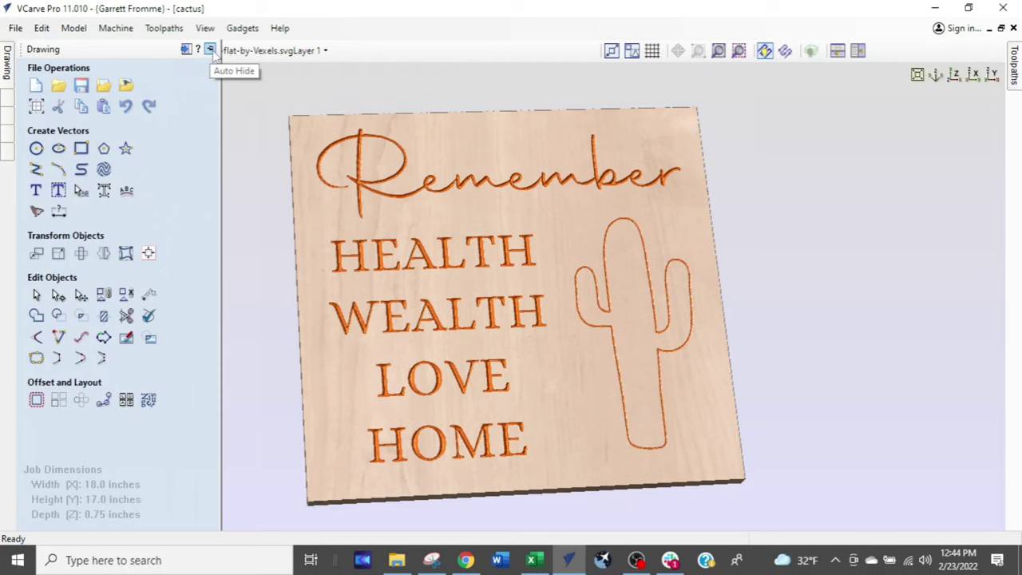
- Pin the Drawing panel, then switch to Toolpath commands listing Profile 1 and V-Carve 1
click(211, 51)
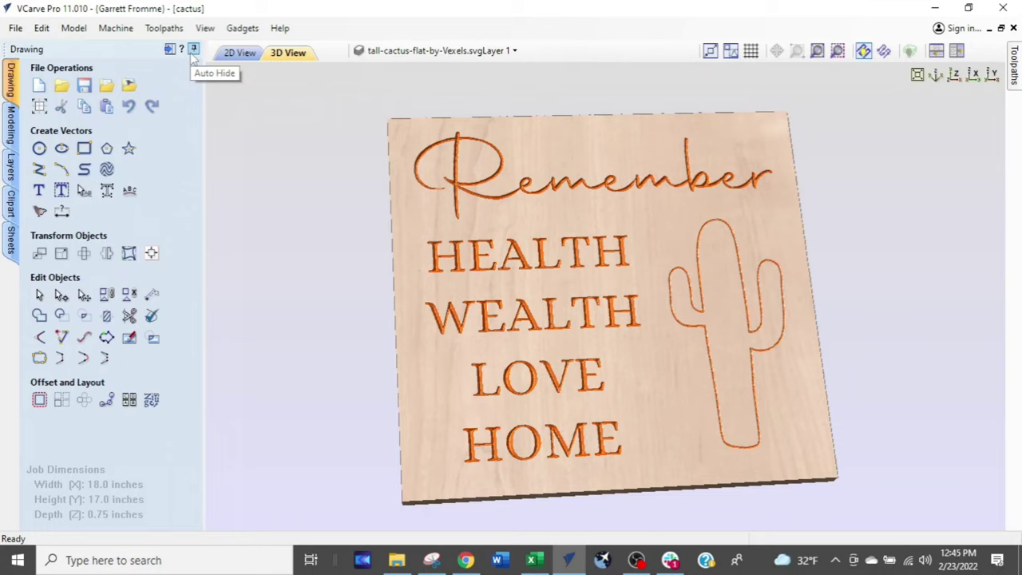
click(194, 49)
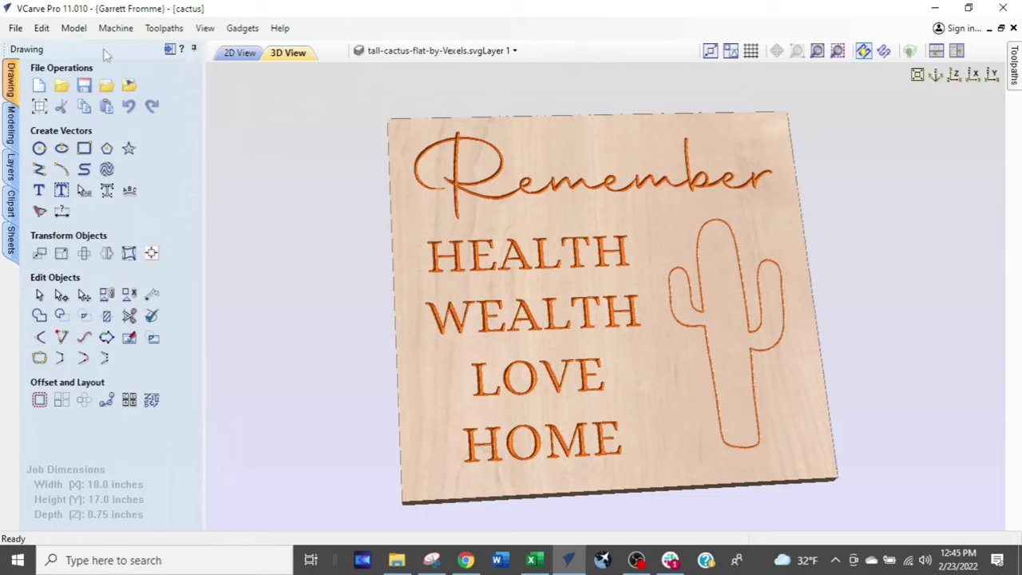
click(169, 50)
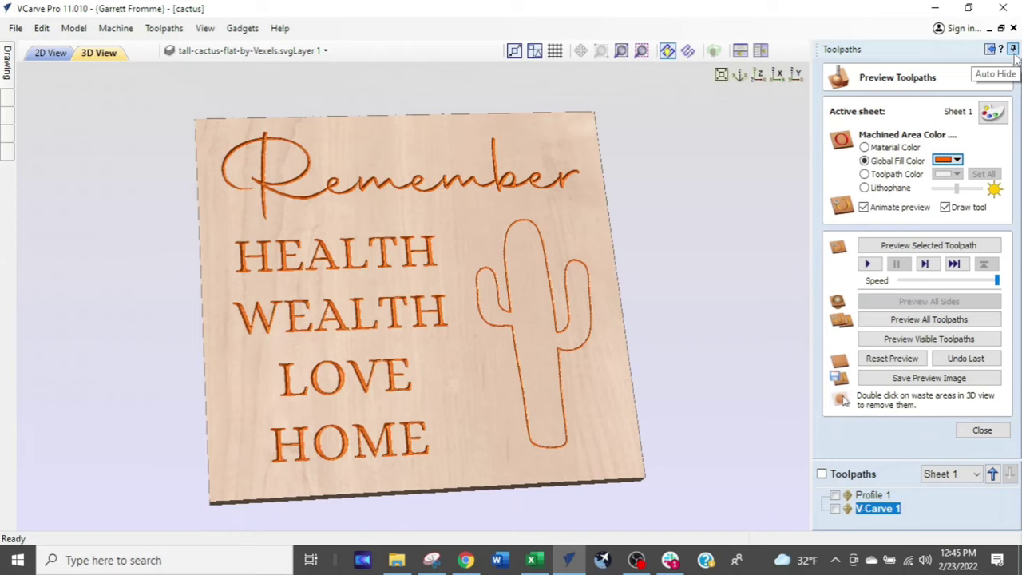
- Close Preview Toolpaths and toggle the Toolpaths panel's Auto Hide pin off and back on
click(983, 430)
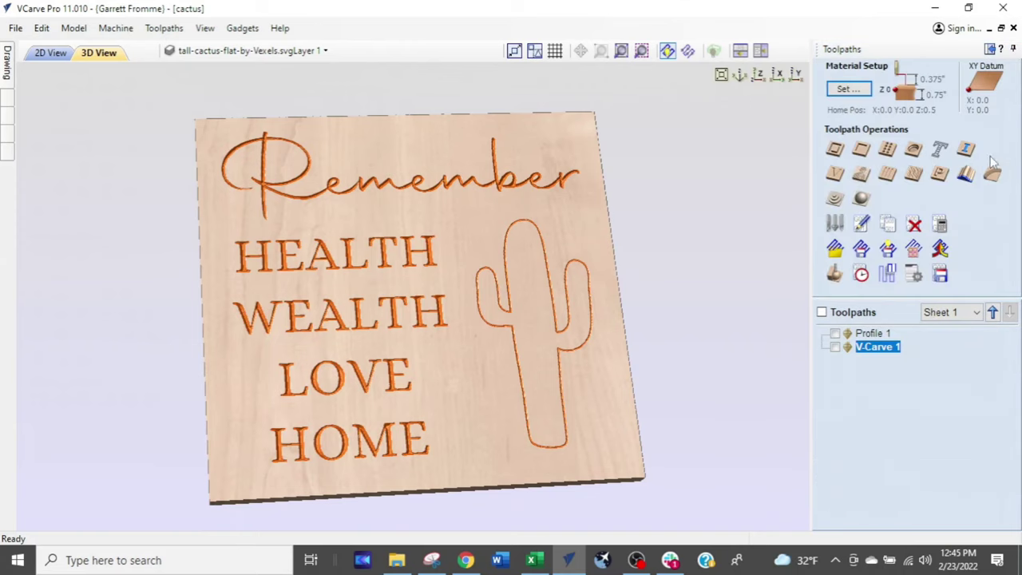
click(1012, 50)
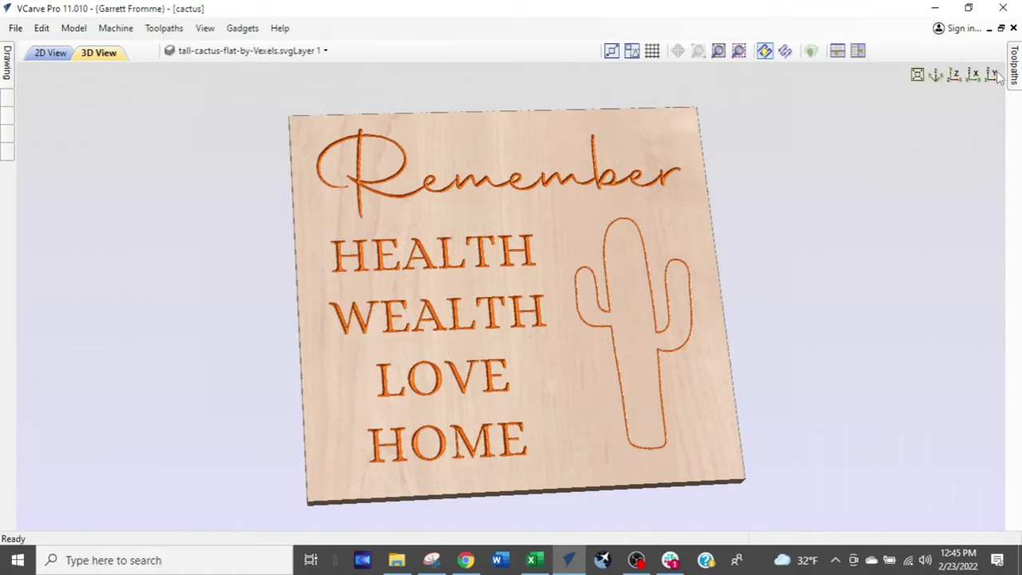
mouse_move(1016, 74)
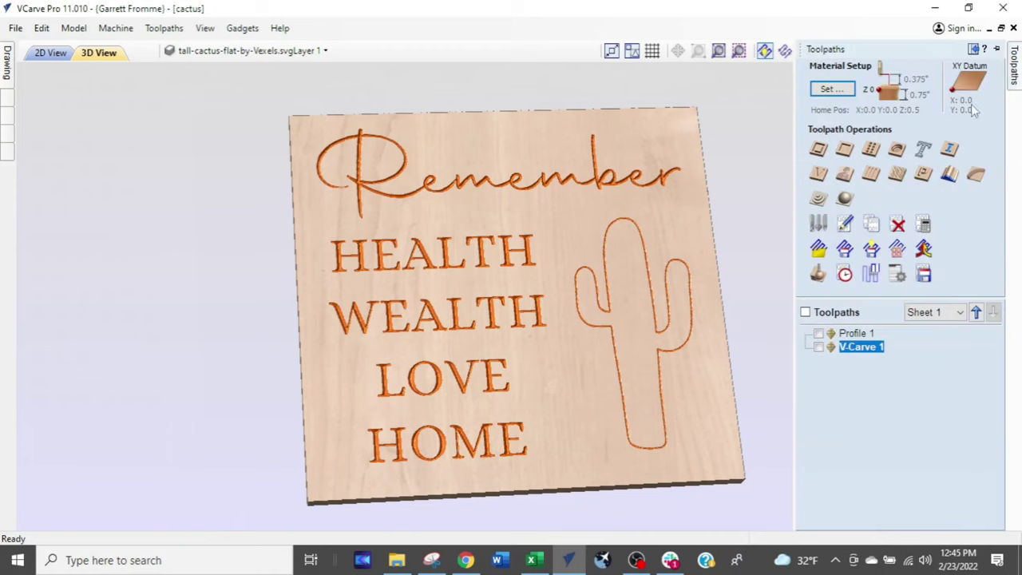
click(997, 49)
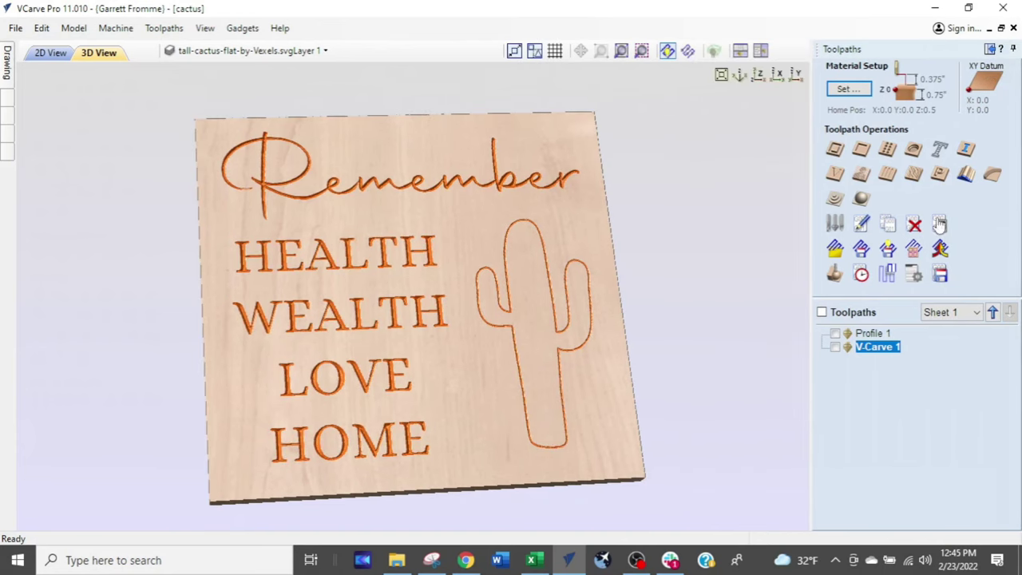
- Switch the panel back to Design commands so the Drawing tools are docked
click(990, 49)
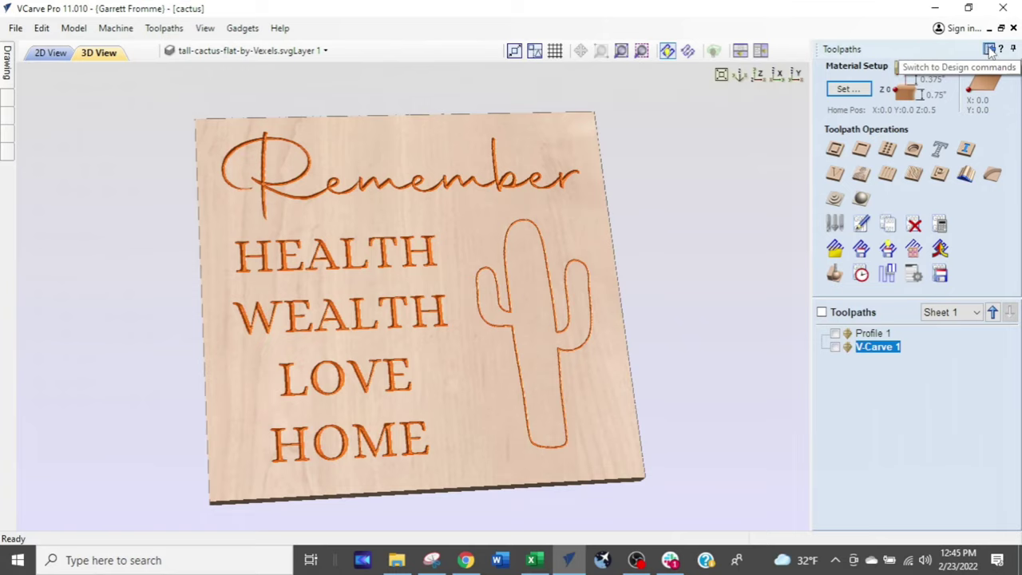
click(989, 51)
click(989, 50)
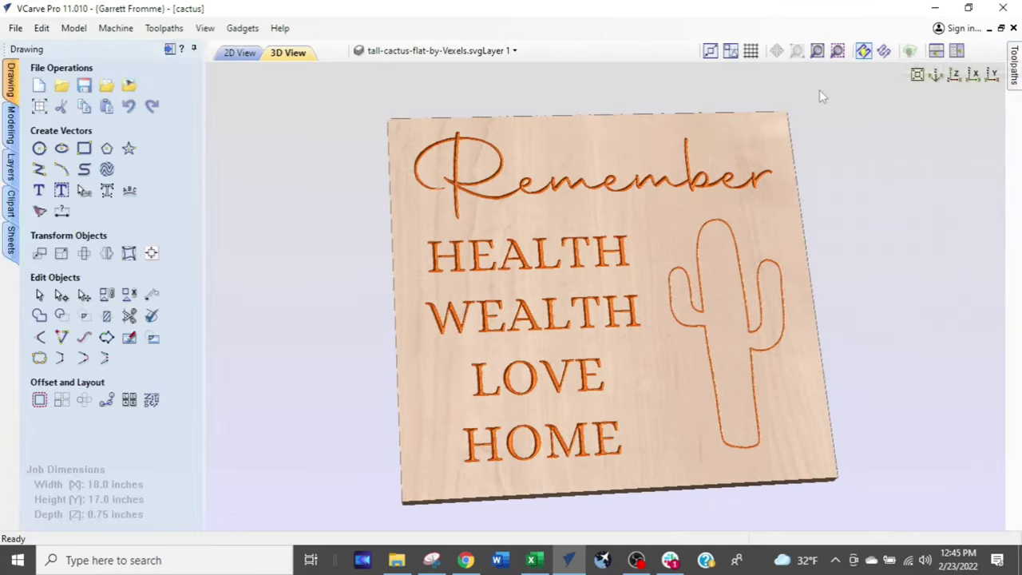
click(193, 58)
- Auto-hide the Drawing panel, open the Toolpaths panel, then return to the Drawing tools
click(193, 57)
click(169, 49)
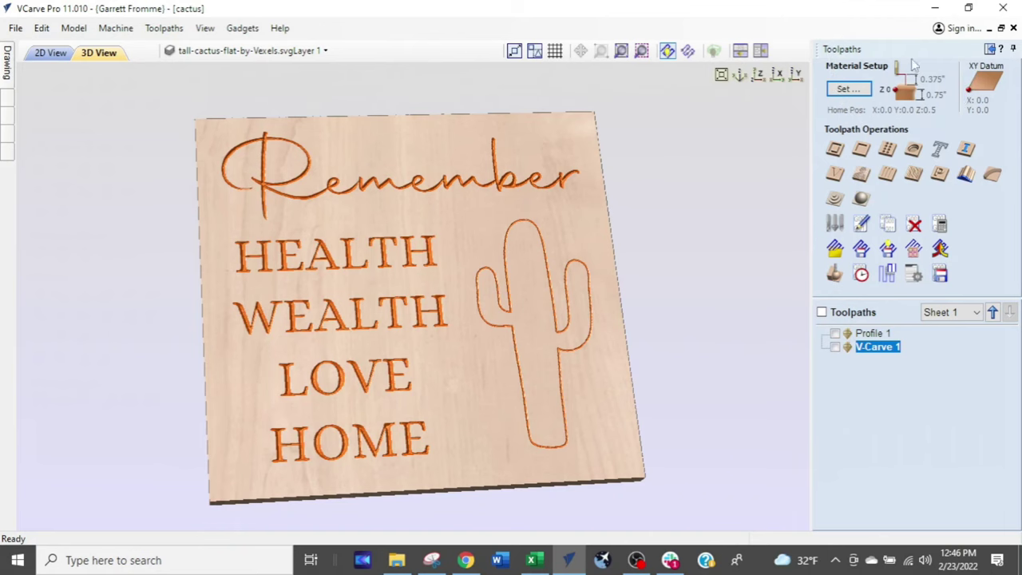
click(990, 49)
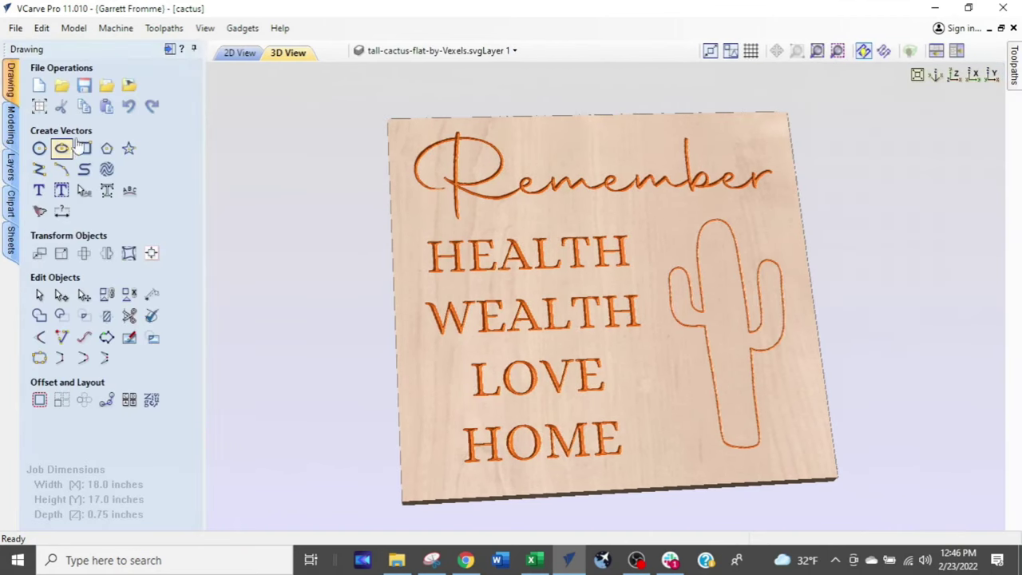
double_click(116, 53)
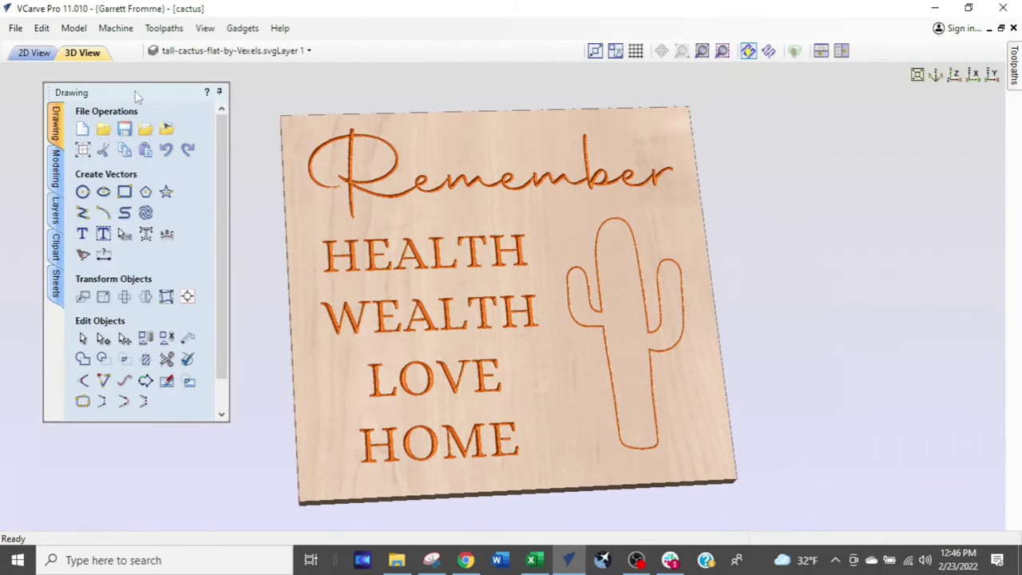
click(21, 50)
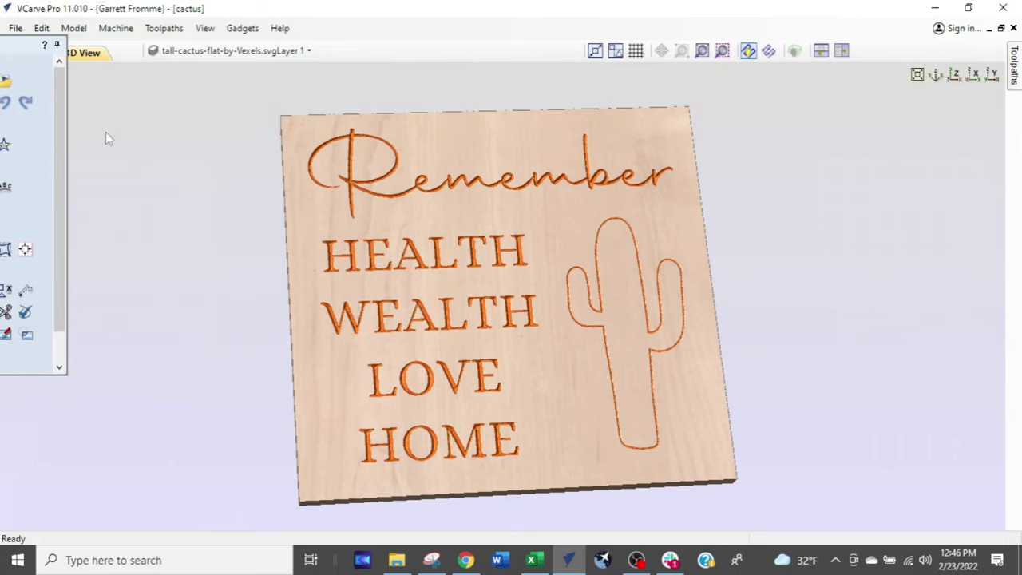
double_click(13, 50)
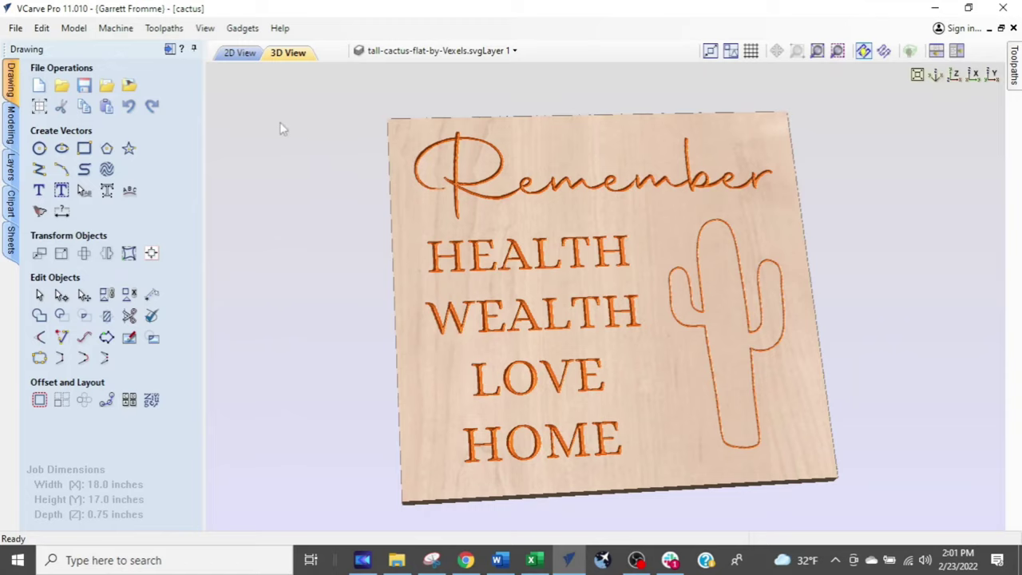
- Unpin the Drawing tools, undock them, and move the floating window over the sign's left side
click(193, 49)
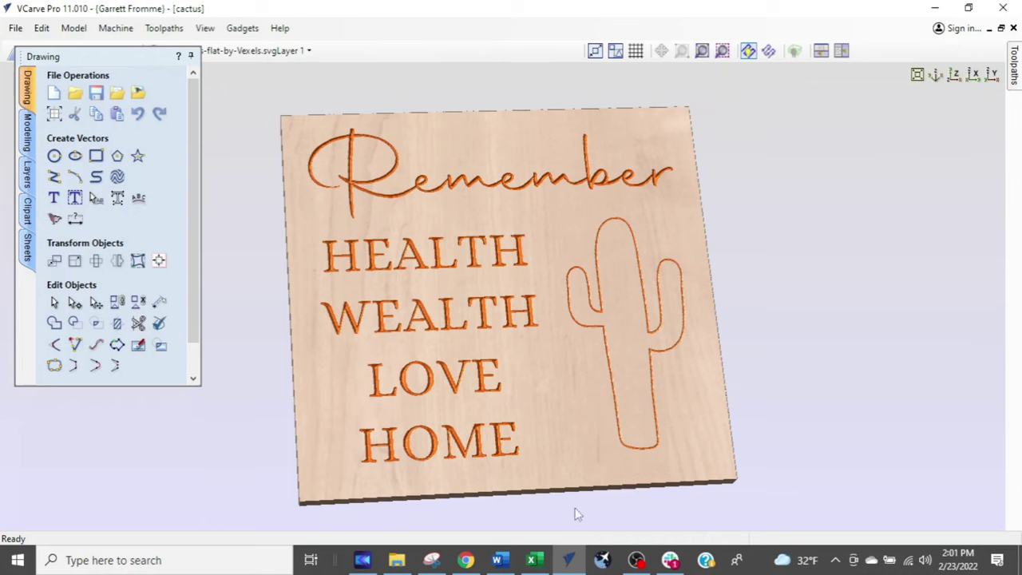
click(636, 561)
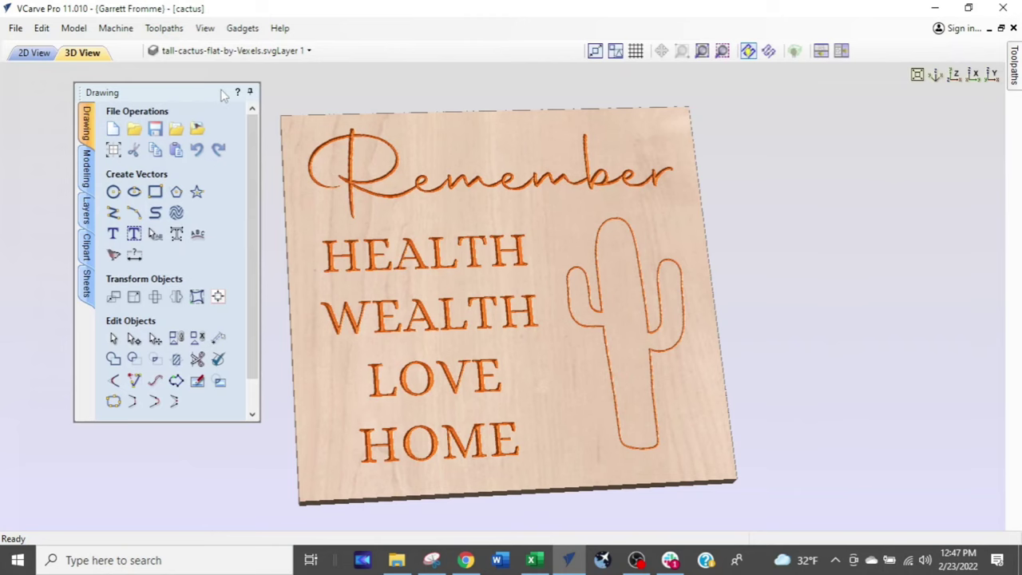
drag(3, 49, 5, 49)
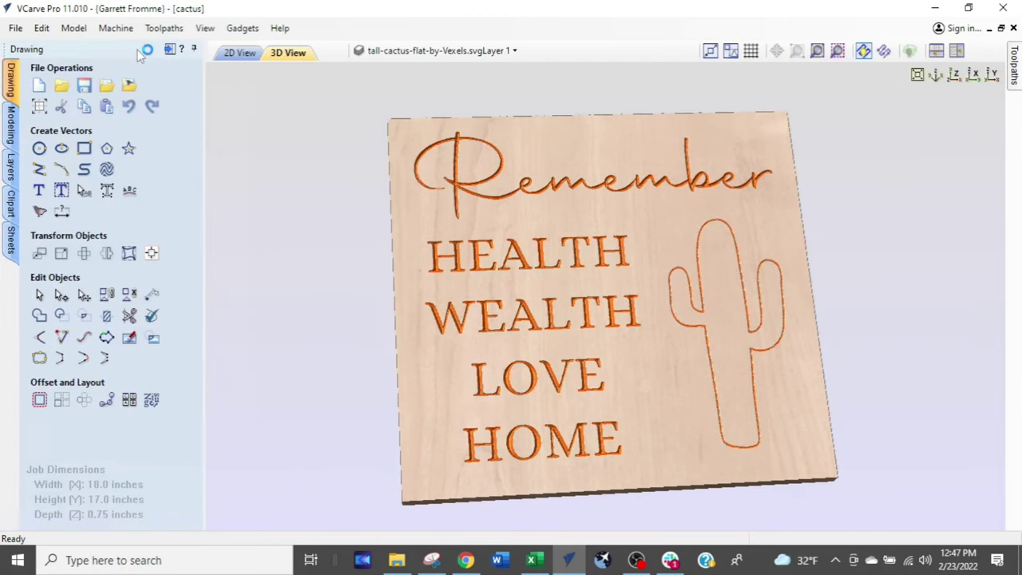
drag(137, 61, 139, 62)
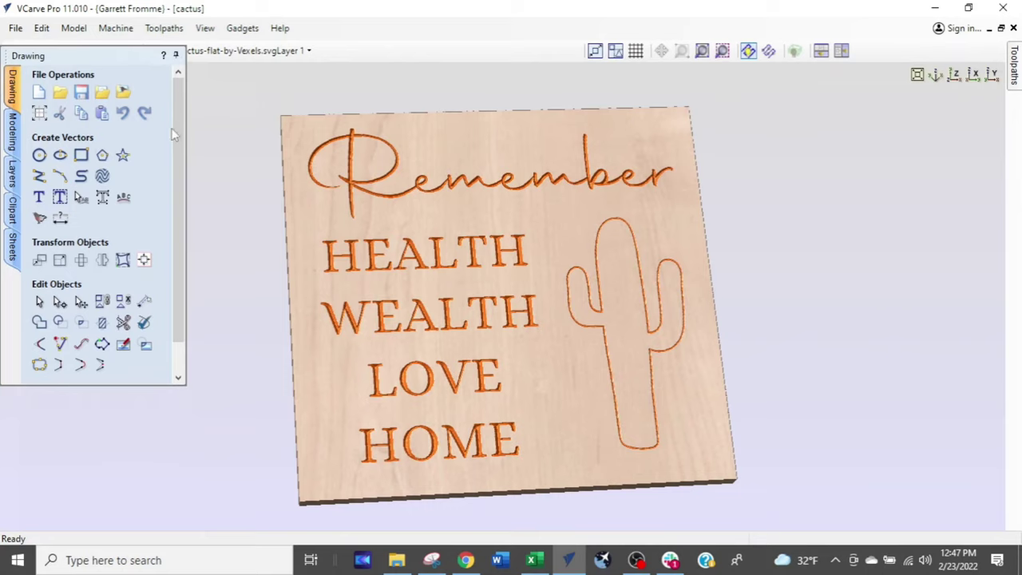
drag(110, 60, 258, 129)
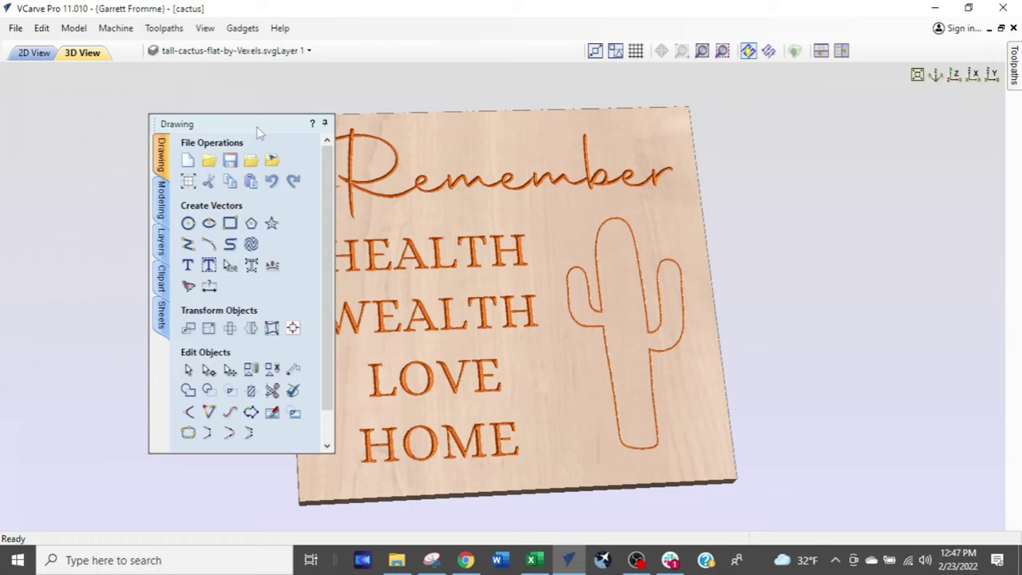
mouse_move(258, 132)
mouse_down()
mouse_move(805, 191)
mouse_move(880, 148)
mouse_up()
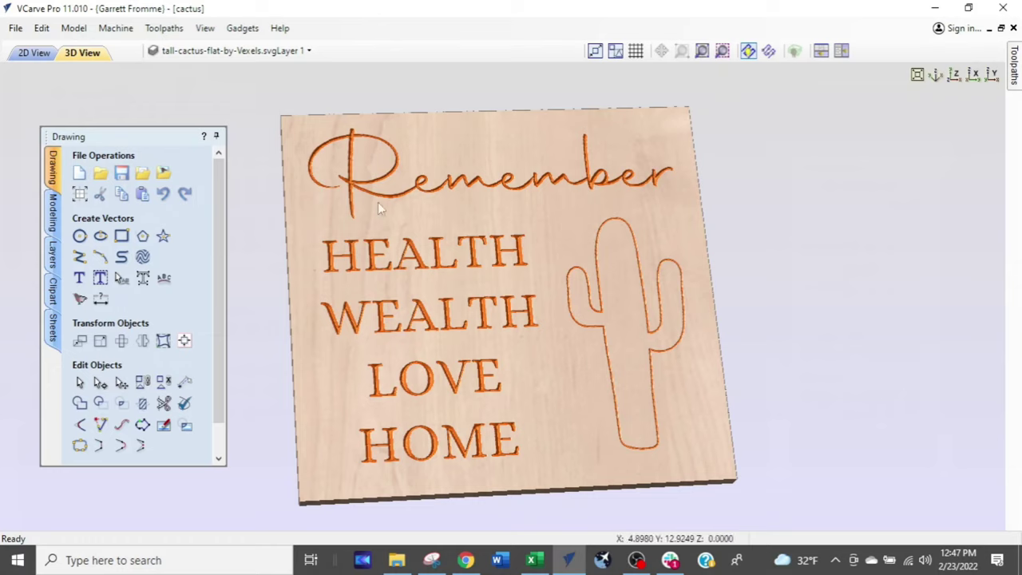
- Dock the floating Drawing tools back along the left edge as a full-height panel
click(183, 141)
click(138, 141)
click(155, 139)
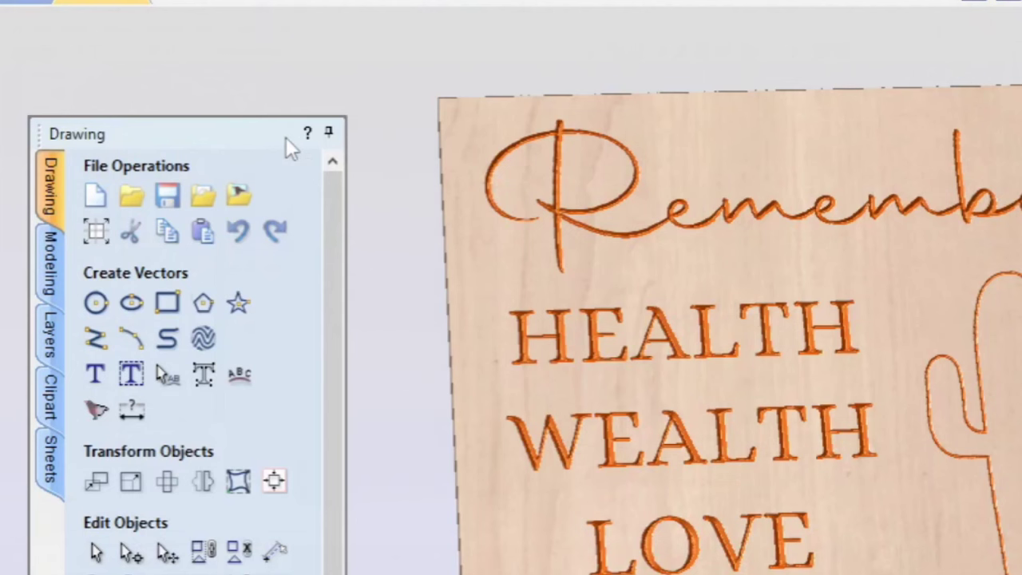
click(286, 138)
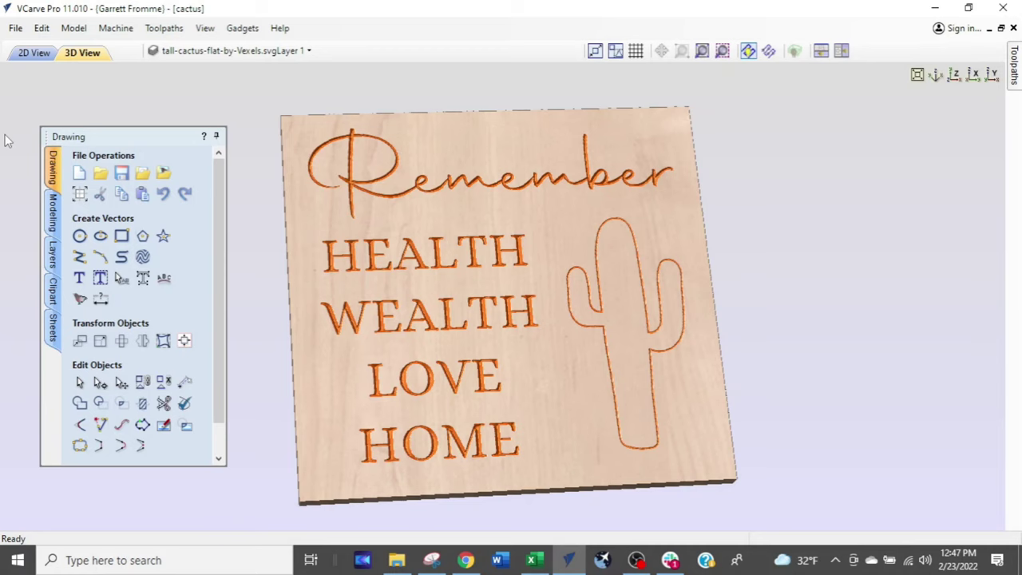
drag(6, 141, 7, 140)
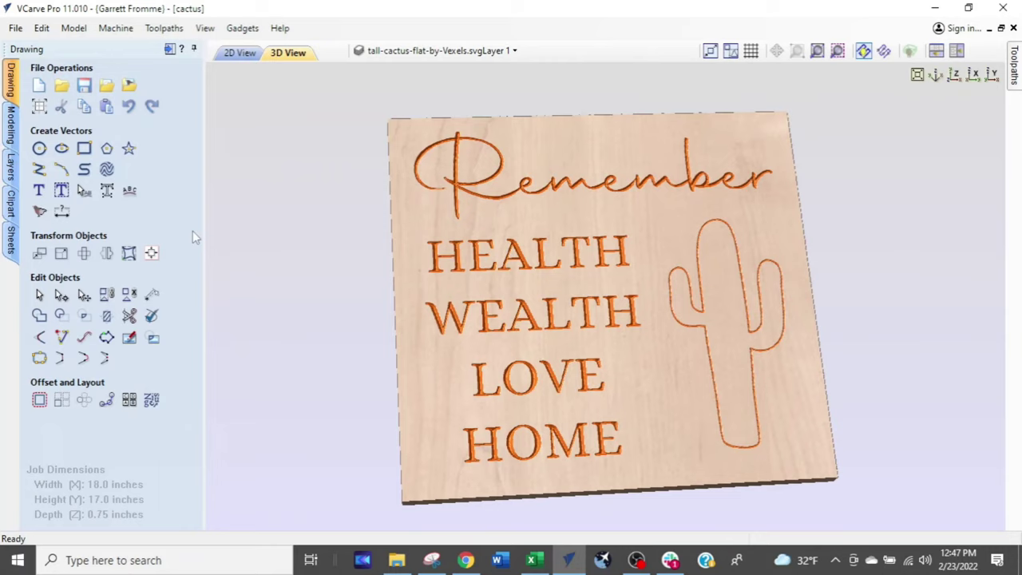
- Open the Toolpaths panel listing Profile 1 and V-Carve 1, then bring OBS forward
click(170, 49)
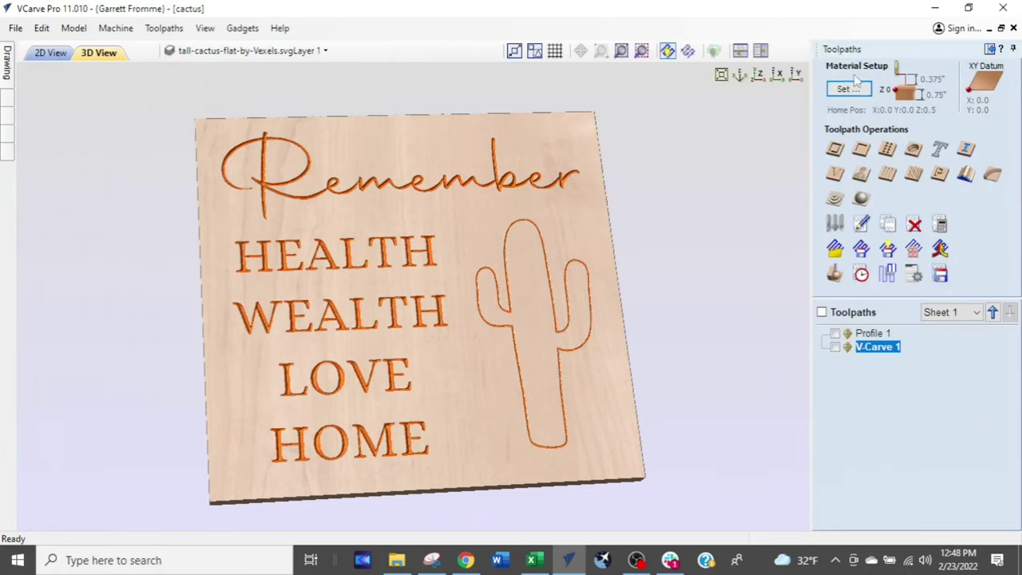
click(918, 51)
click(919, 51)
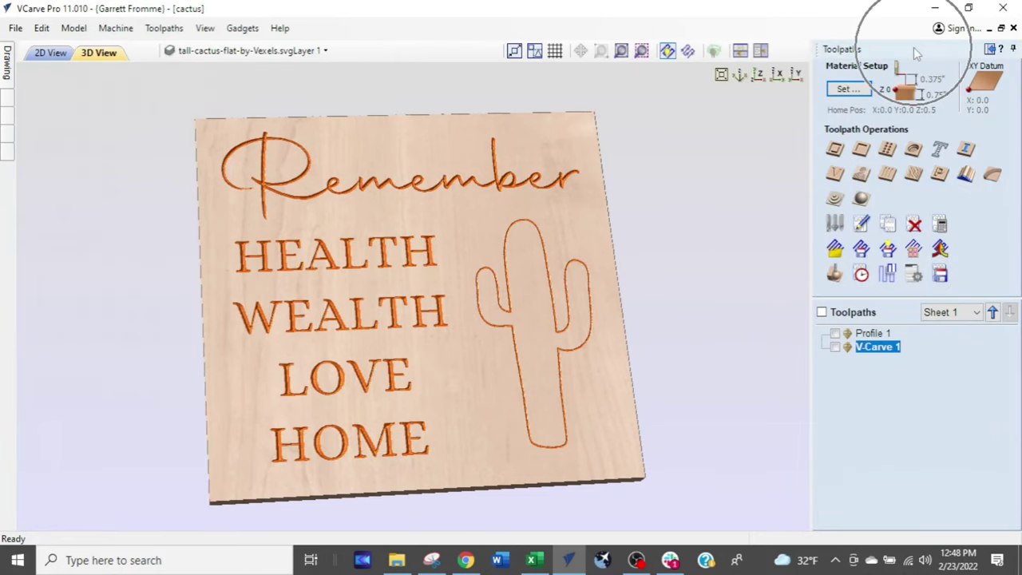
drag(918, 51, 761, 124)
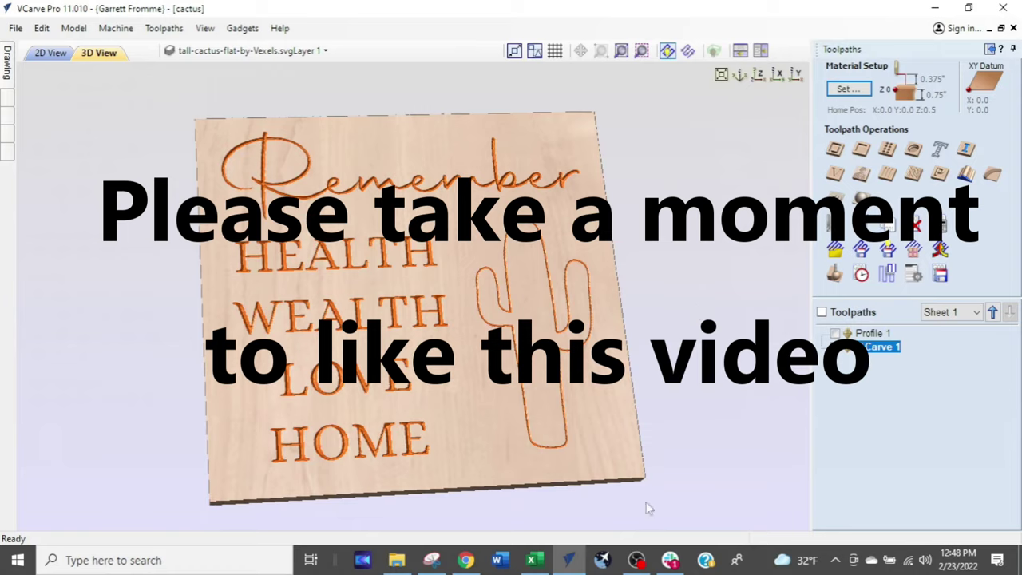
mouse_move(639, 561)
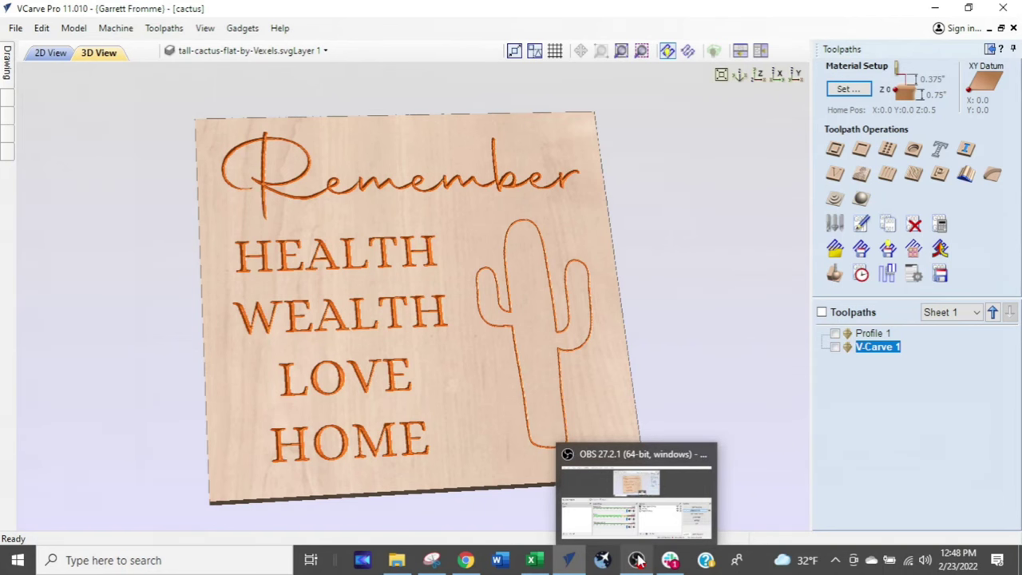
click(638, 560)
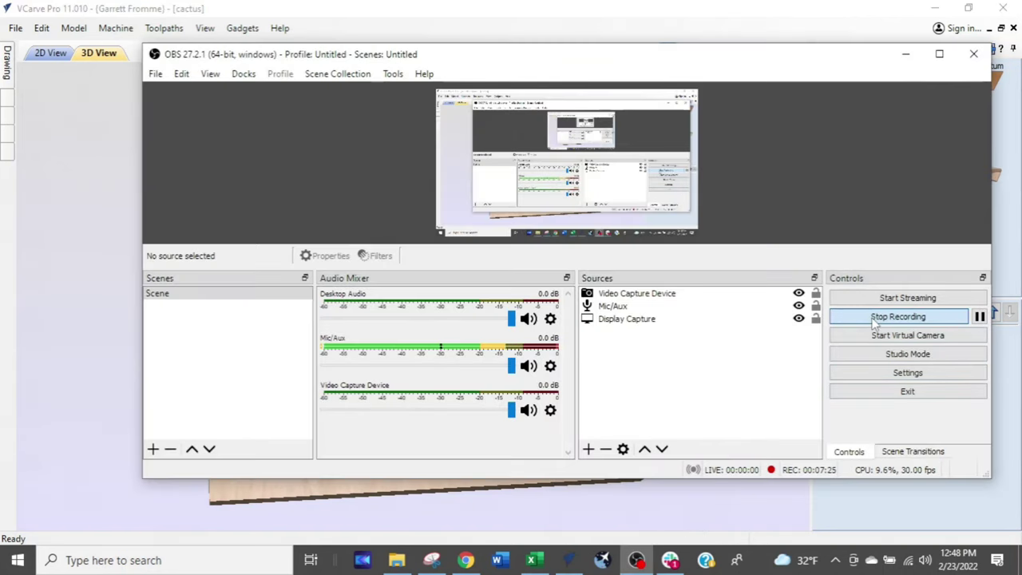